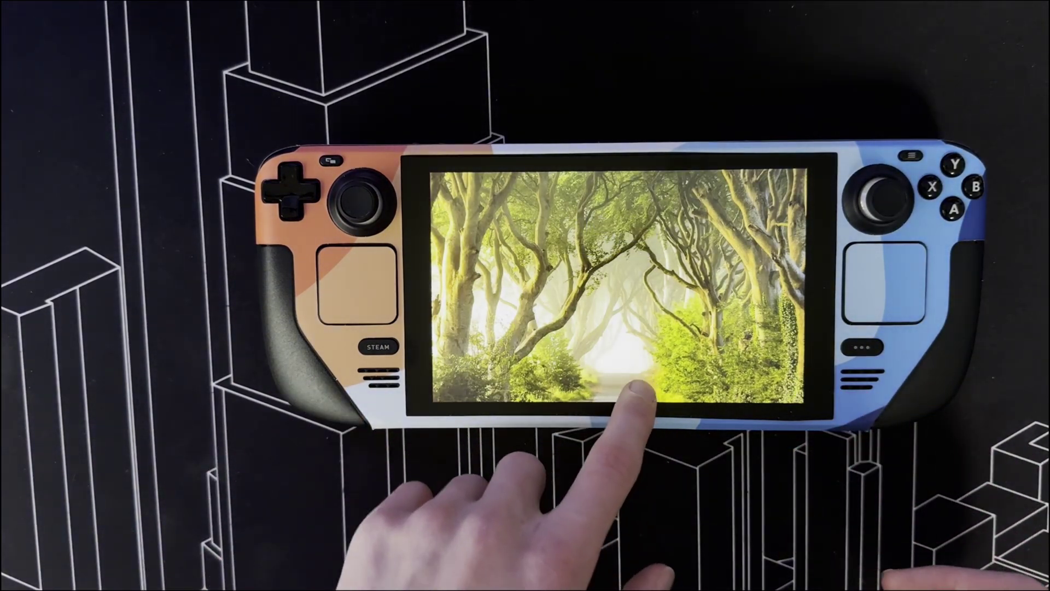
Step: Dismiss the Windows lock screen on the Steam Deck and sign in to the Windows session
left_click_drag(628, 398, 591, 301)
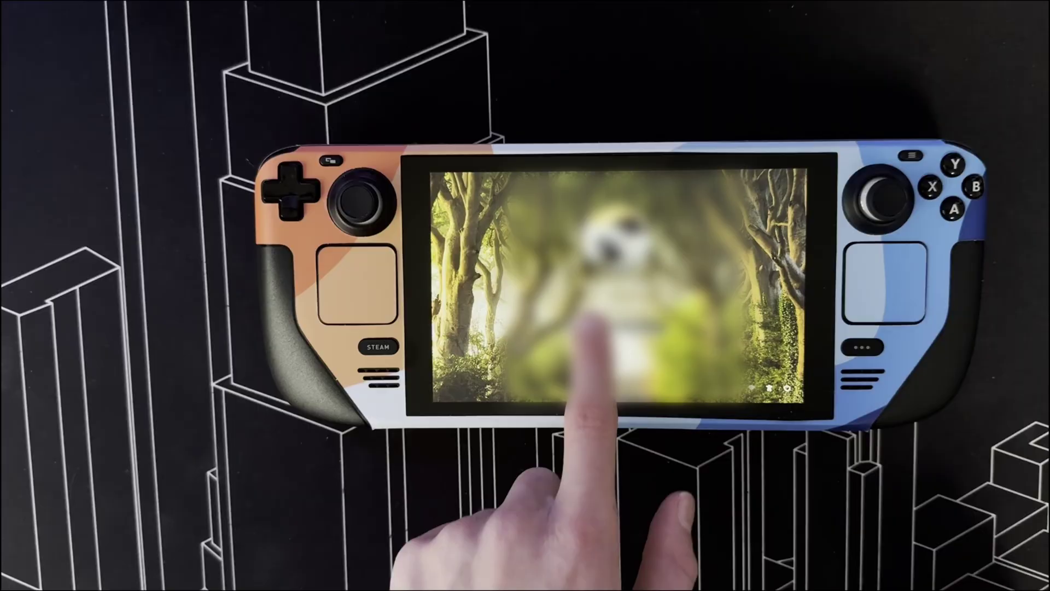
left_click(637, 376)
left_click(593, 328)
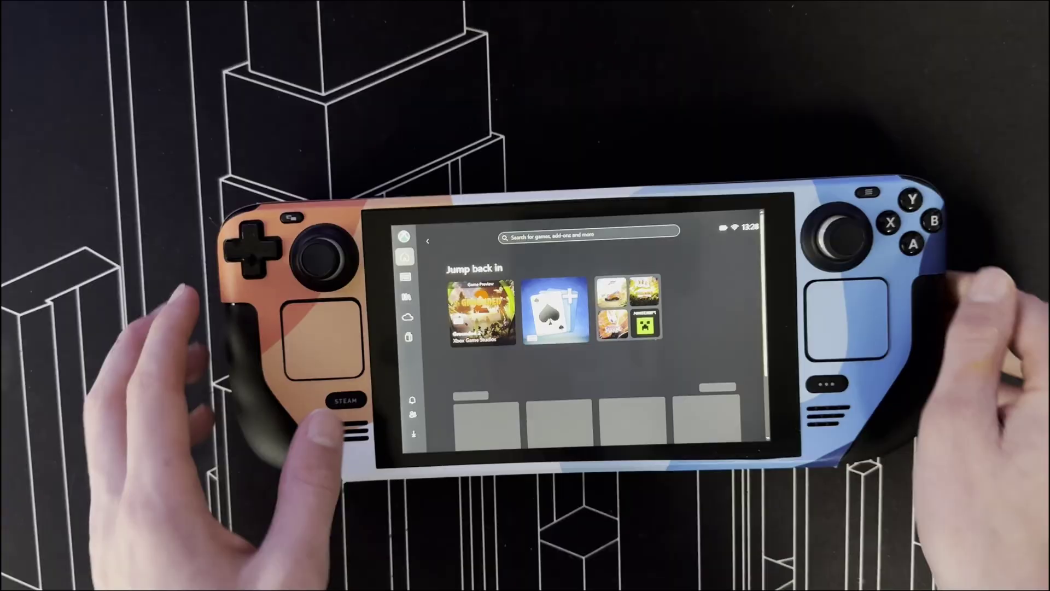
left_click(406, 297)
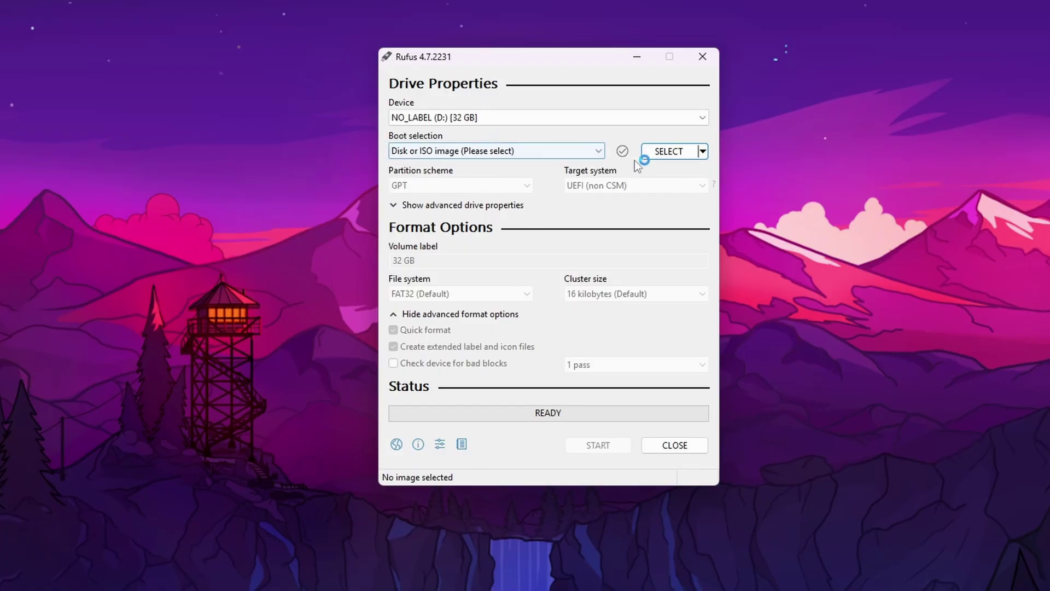
Step: Choose the NO_LABEL (D:) [32 GB] drive, load steamdeck-repair-20250521.10-3.7.7.img.bz2 as the boot image and start writing it
left_click(657, 154)
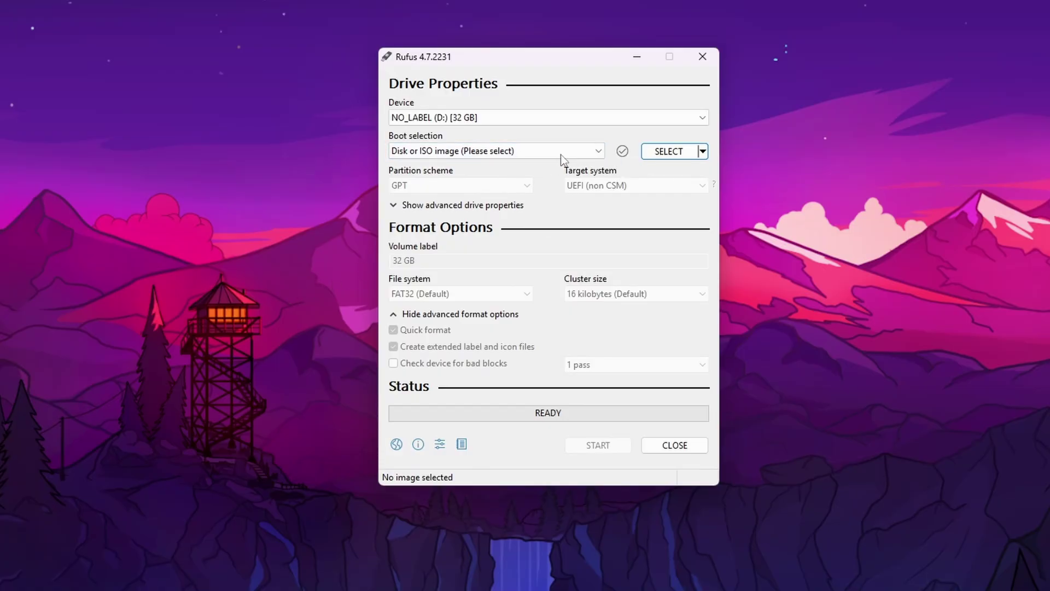
left_click(447, 120)
left_click(447, 128)
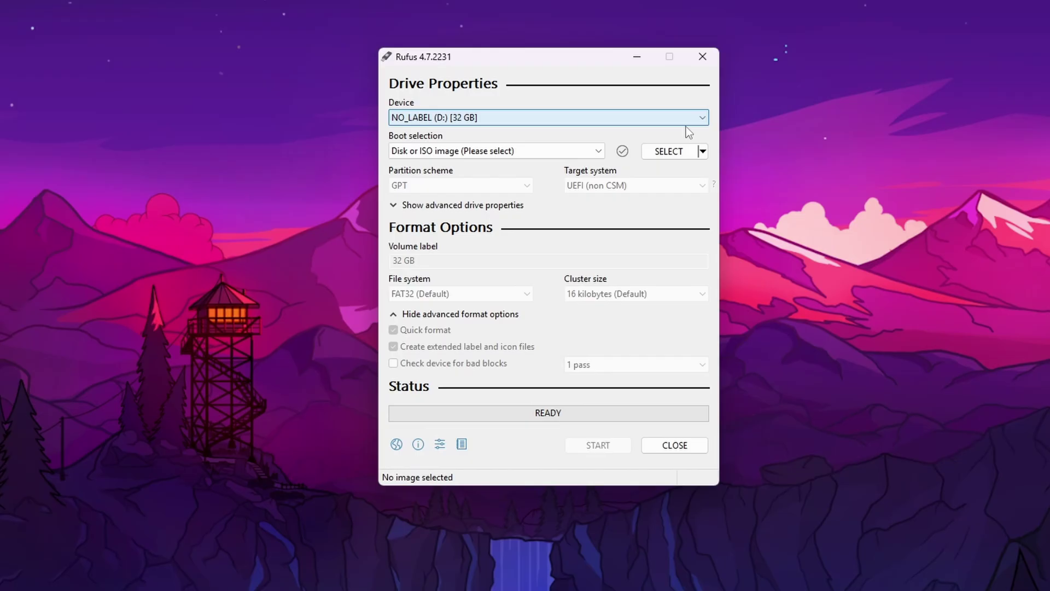
left_click(659, 153)
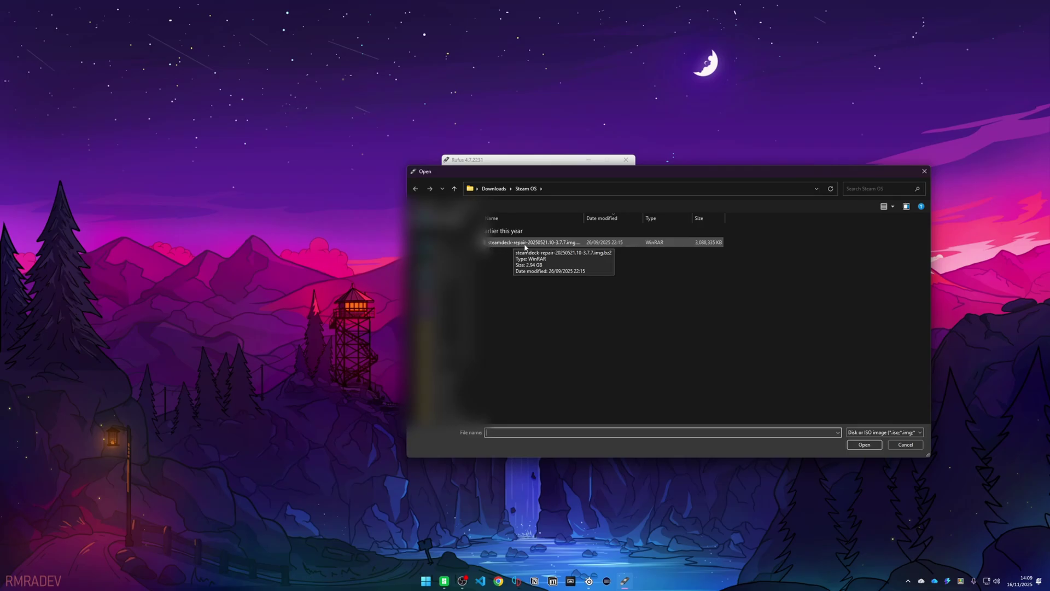
double_click(524, 244)
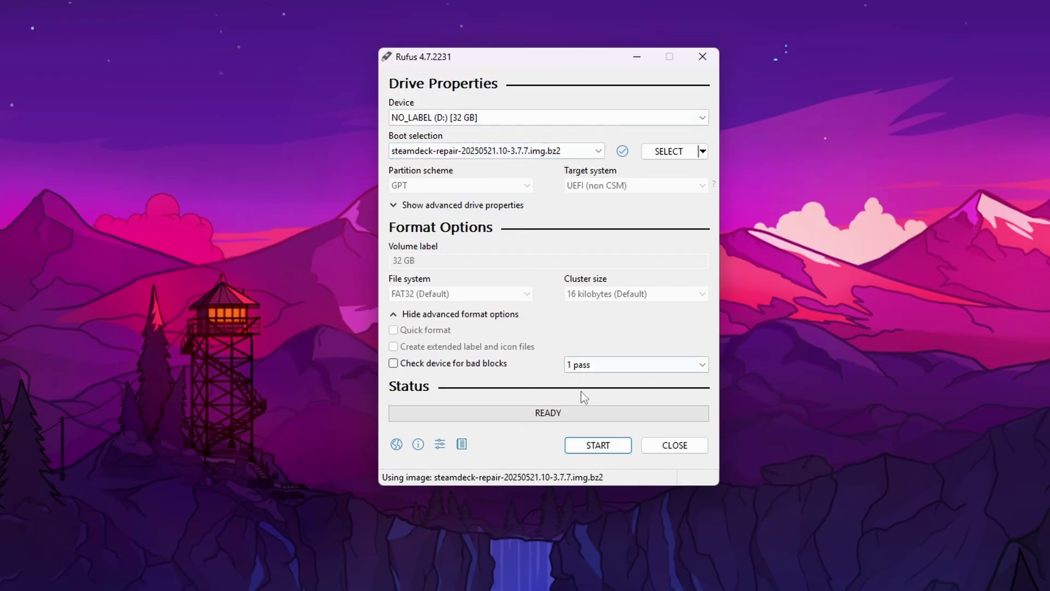
left_click(594, 448)
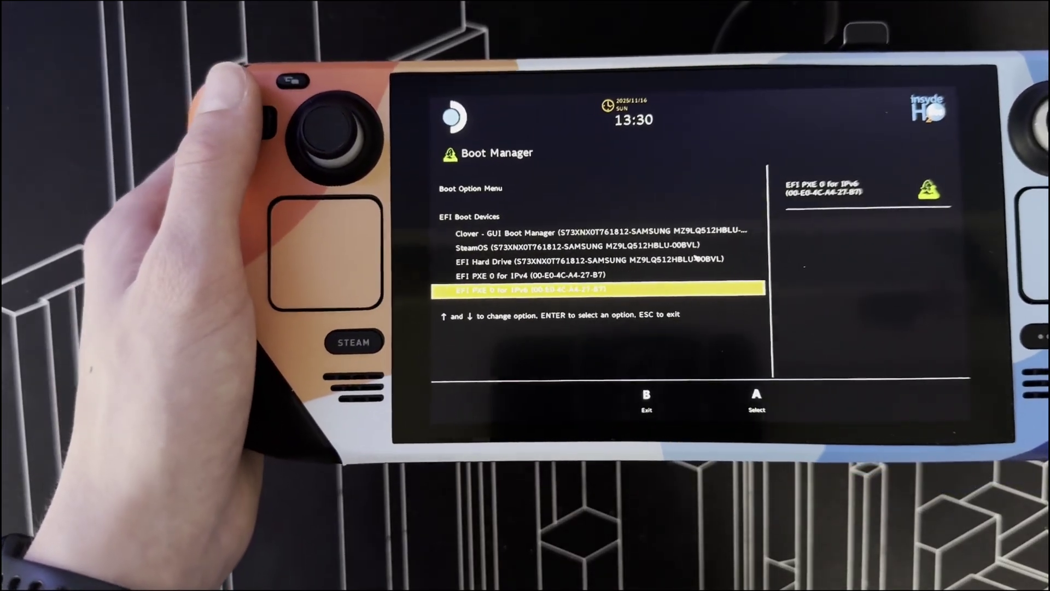
Step: Go through the EFI boot devices in the Steam Deck's Boot Manager to check which drives can be booted
key("Up")
key("Up")
key("Up")
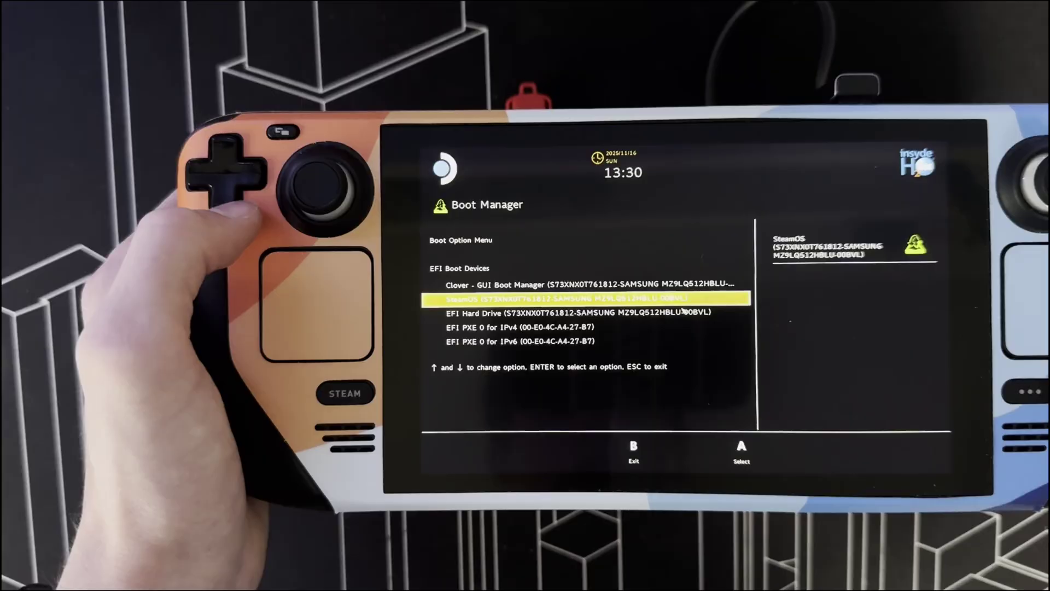
key("Down")
key("Down")
key("Down")
key("Up")
key("Up")
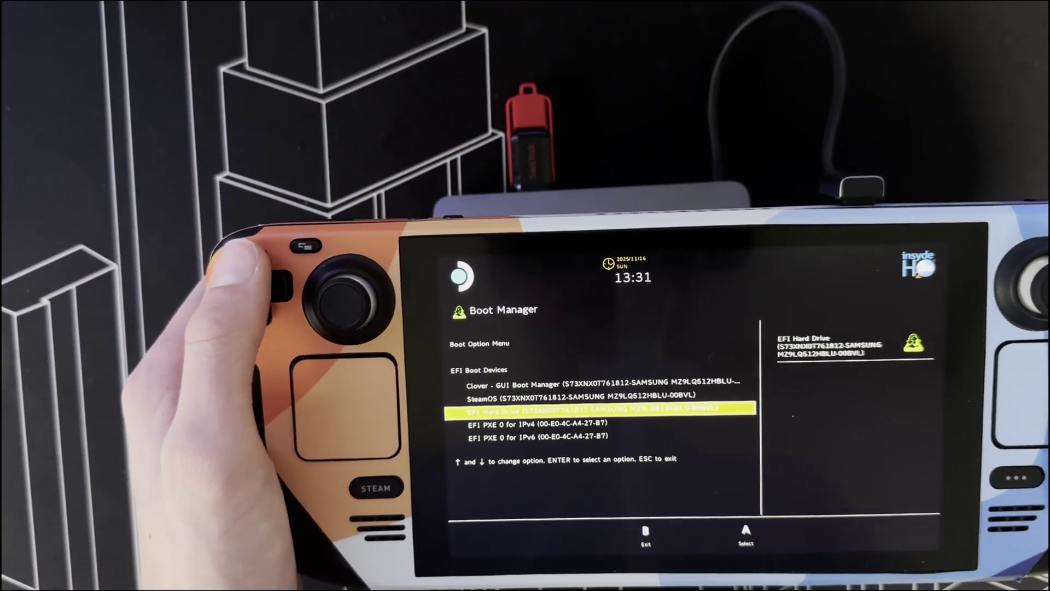
key("Up")
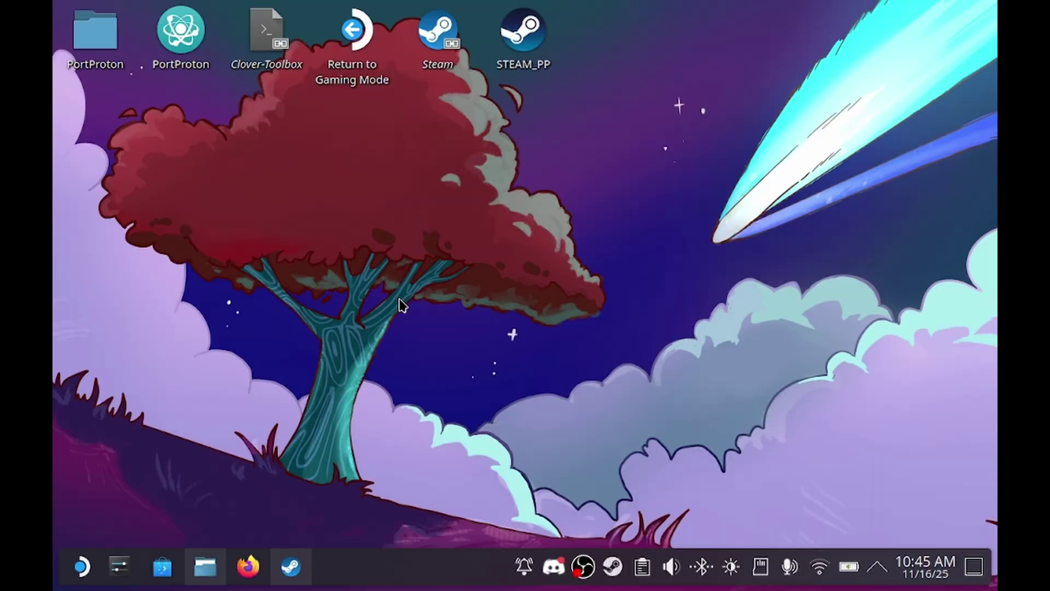
Step: Find and launch KDE Partition Manager on the SteamOS desktop, and authorise it with the account password
key("super")
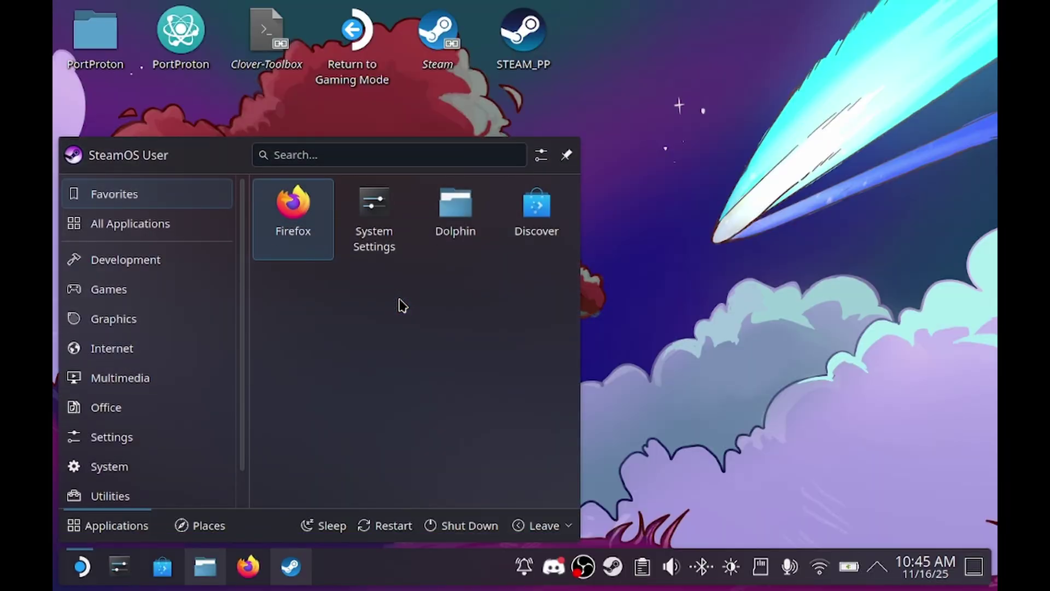
type("kde")
key("Return")
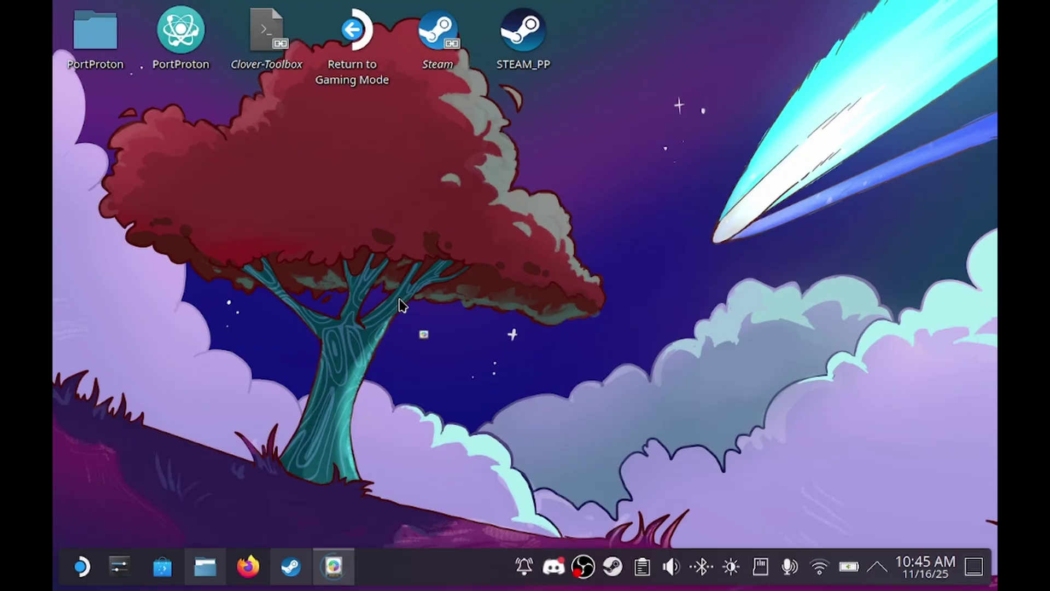
type("********")
key("Return")
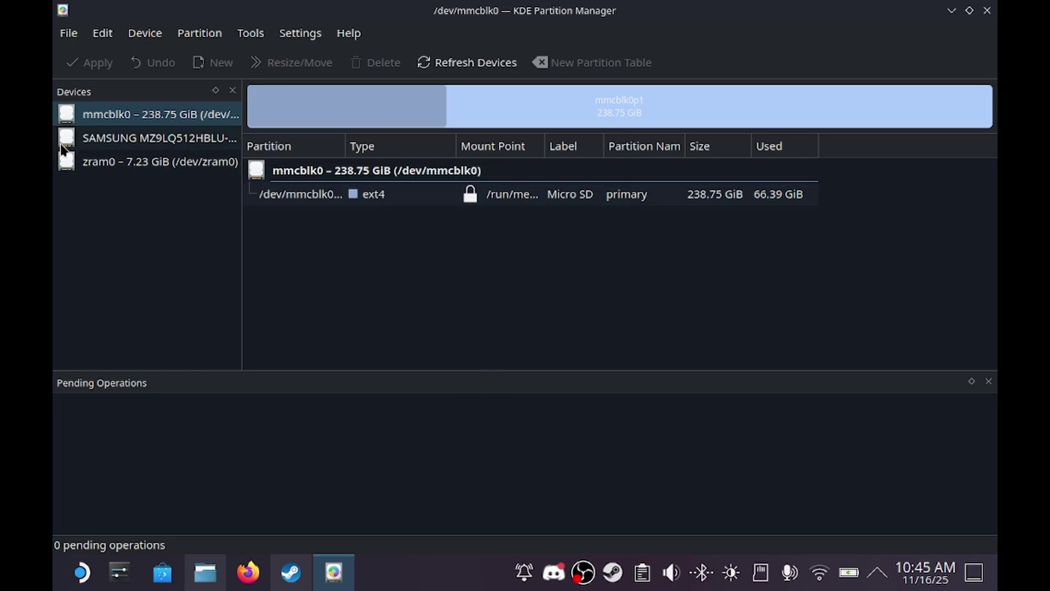
Step: Open the resize settings for the home partition (nvme0n1p8) on the SAMSUNG MZ9LQ512HBLU disk
left_click(96, 147)
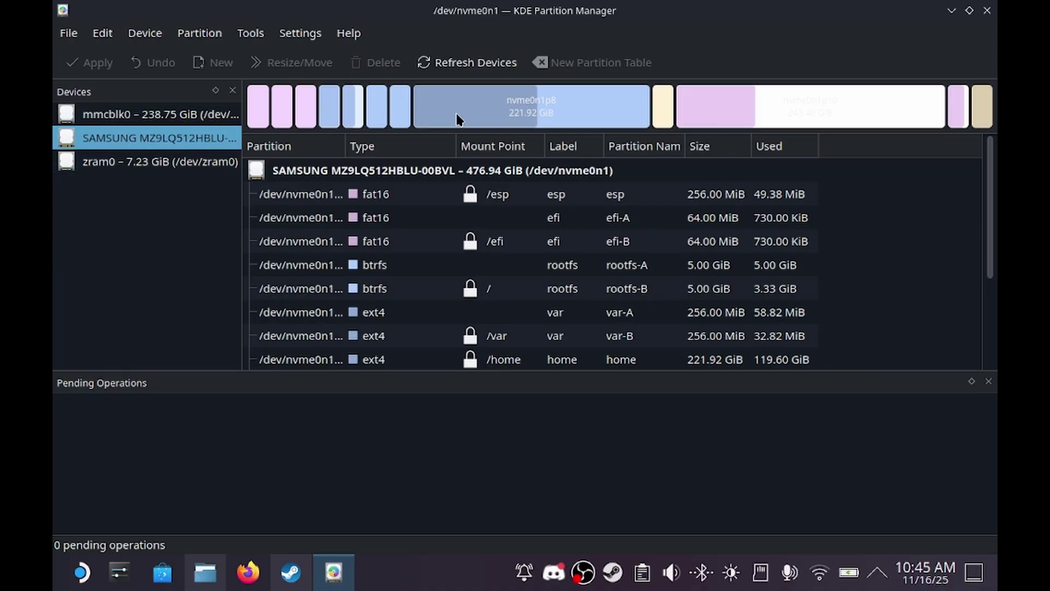
left_click(529, 107)
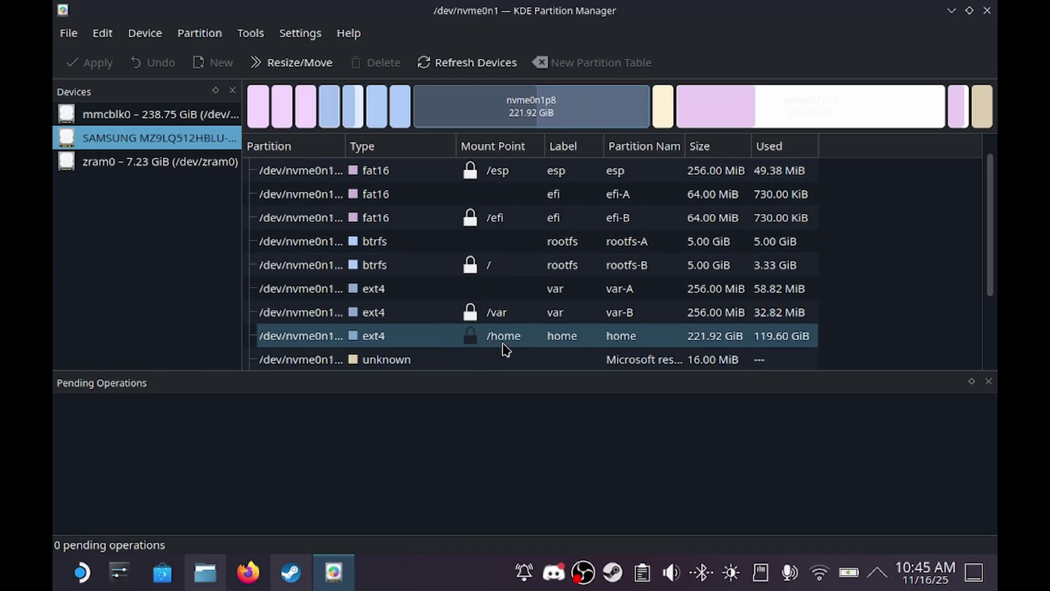
left_click(314, 65)
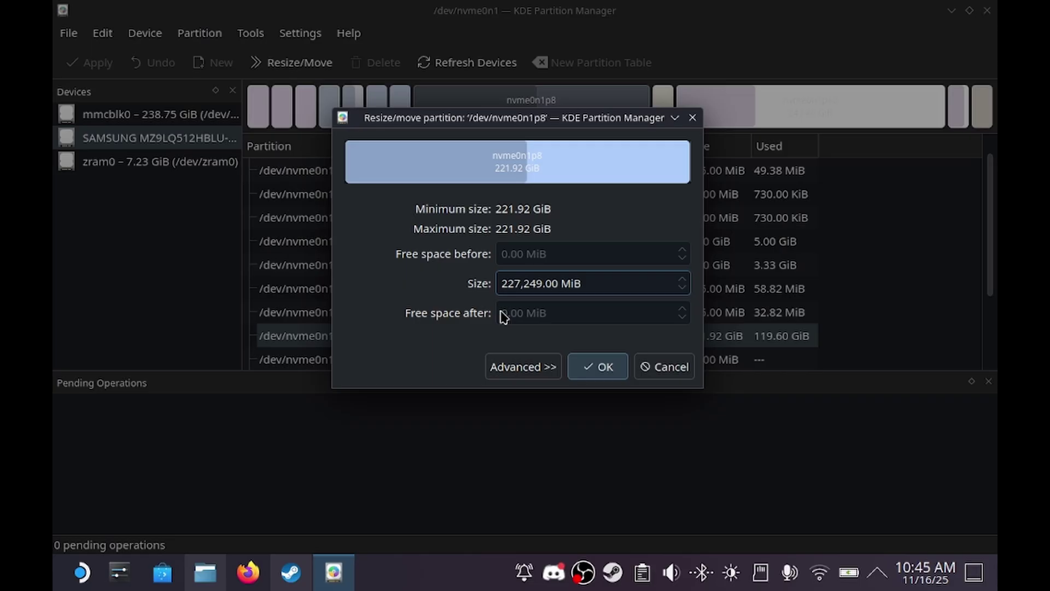
Step: Examine the Size field in the home partition's resize dialog, confirm the dialog, and select the large partition following home
left_click_drag(598, 283, 495, 286)
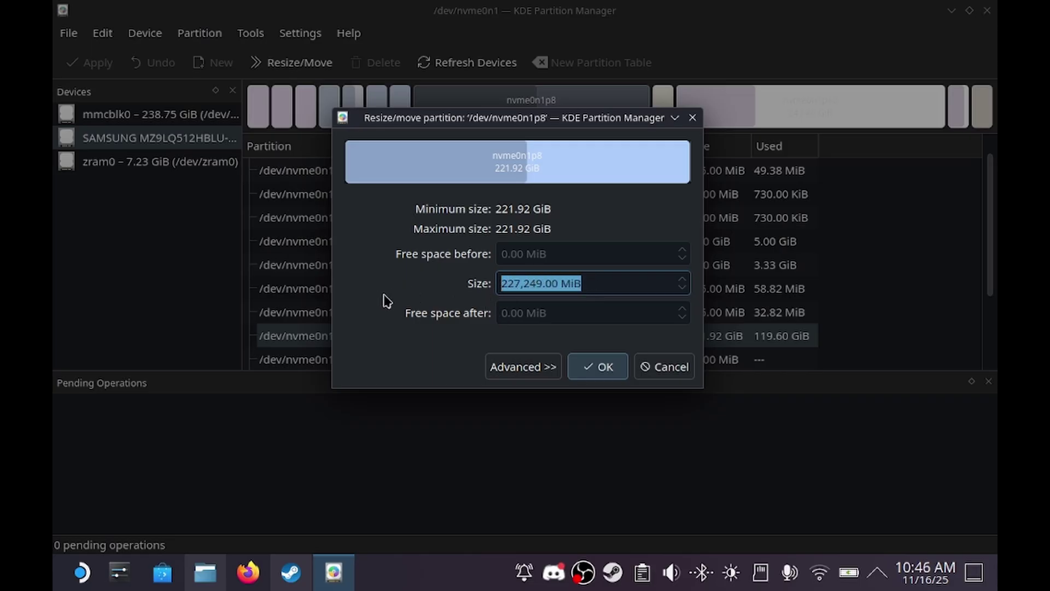
left_click(609, 286)
left_click_drag(599, 286, 470, 283)
left_click(591, 287)
left_click_drag(588, 286, 425, 291)
left_click(597, 374)
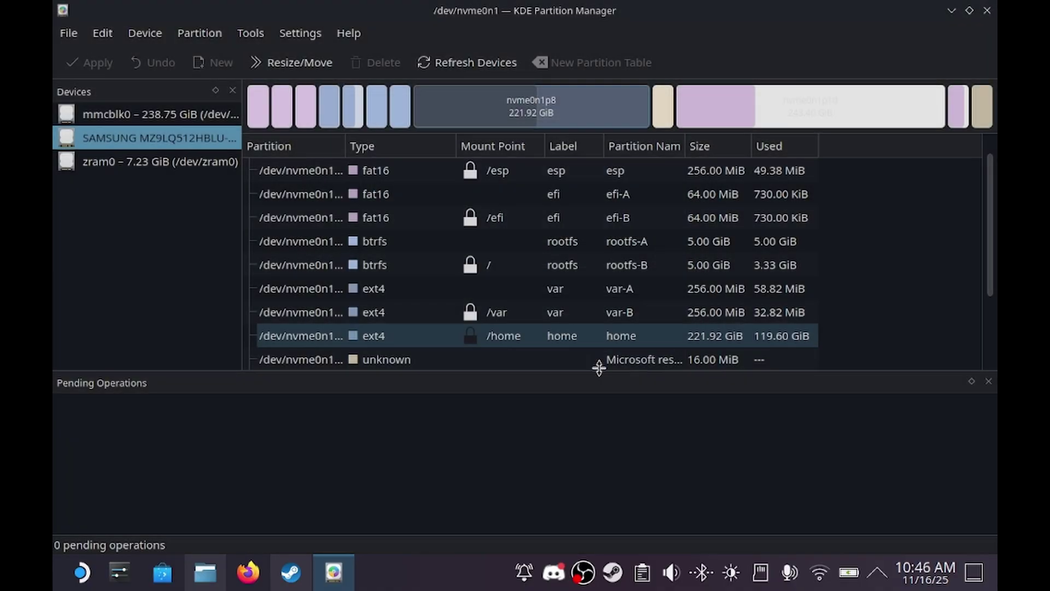
left_click(749, 121)
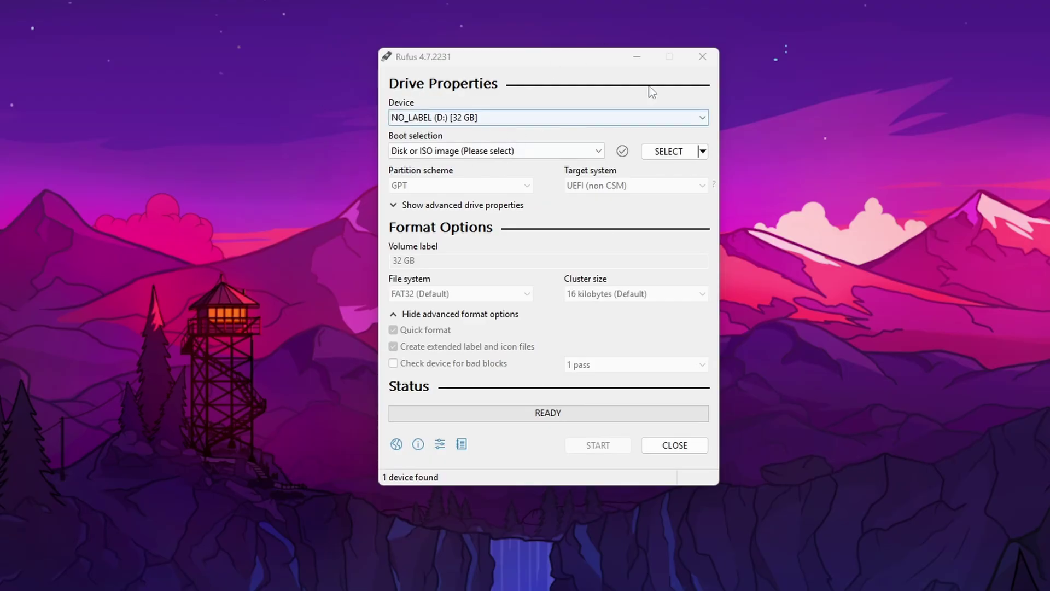
Step: Load the 26200.6718.250915-1149.25H2_GE_RELEASE_SVC_PROD3_CLIENTMULTI_X64FRE_EN-GB.ISO image as the boot selection for the USB drive
left_click(668, 153)
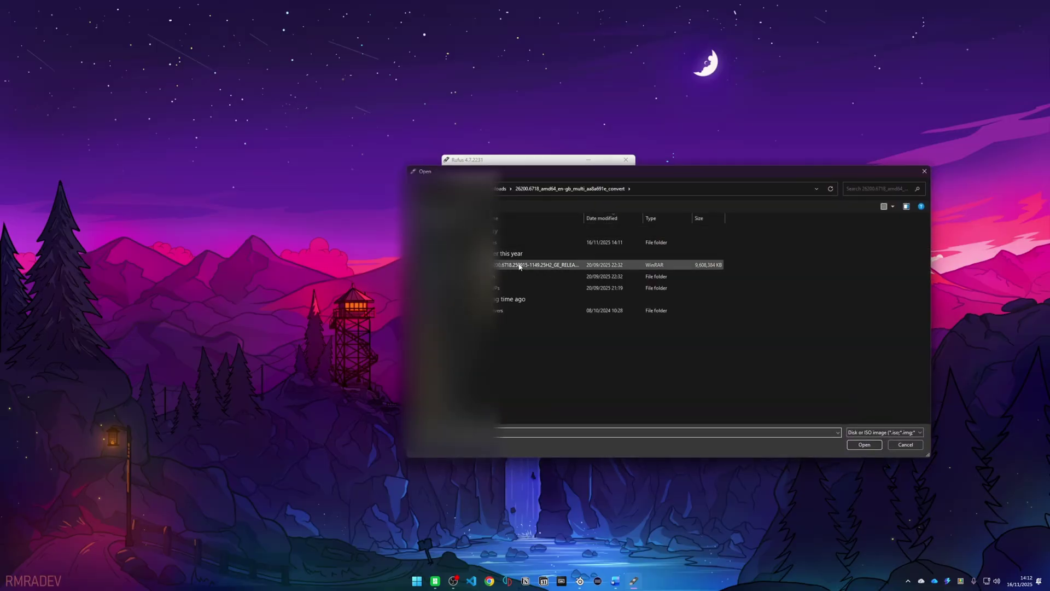
left_click(520, 266)
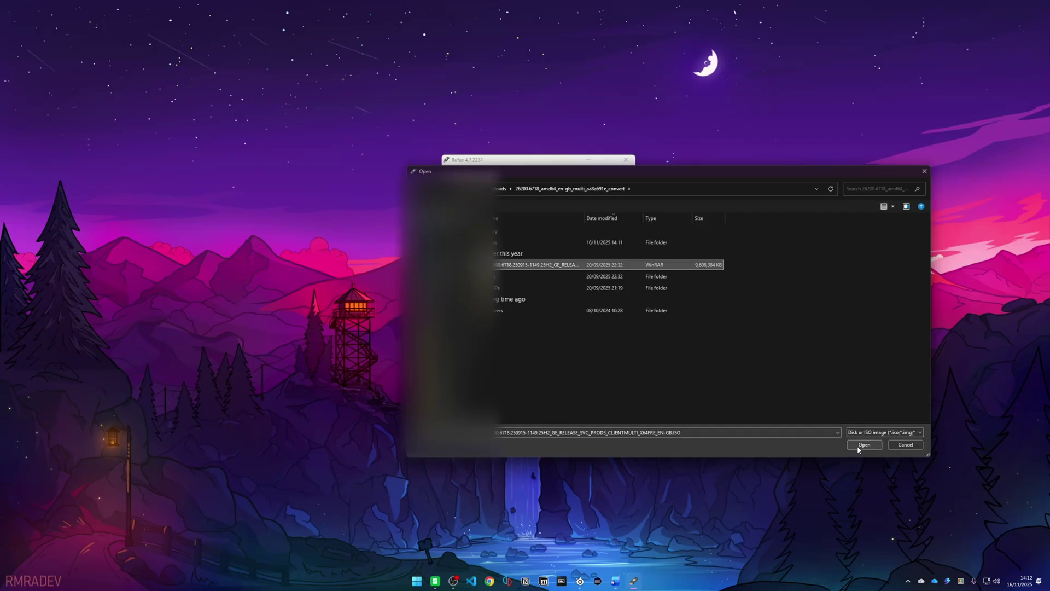
left_click(859, 447)
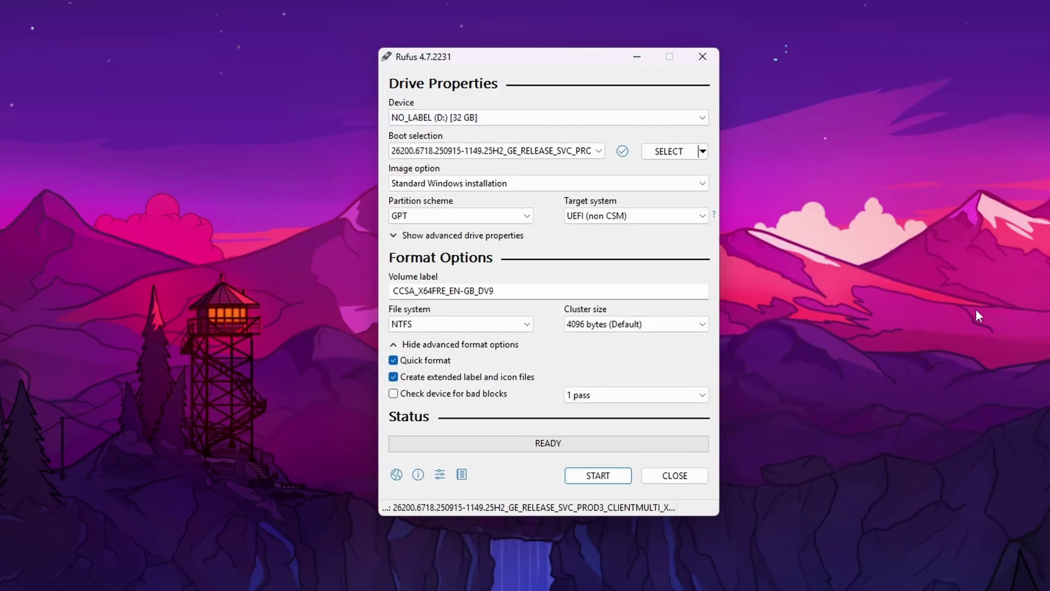
Step: Start writing the Windows image to the USB drive with all Windows User Experience customisations left unticked
left_click(601, 481)
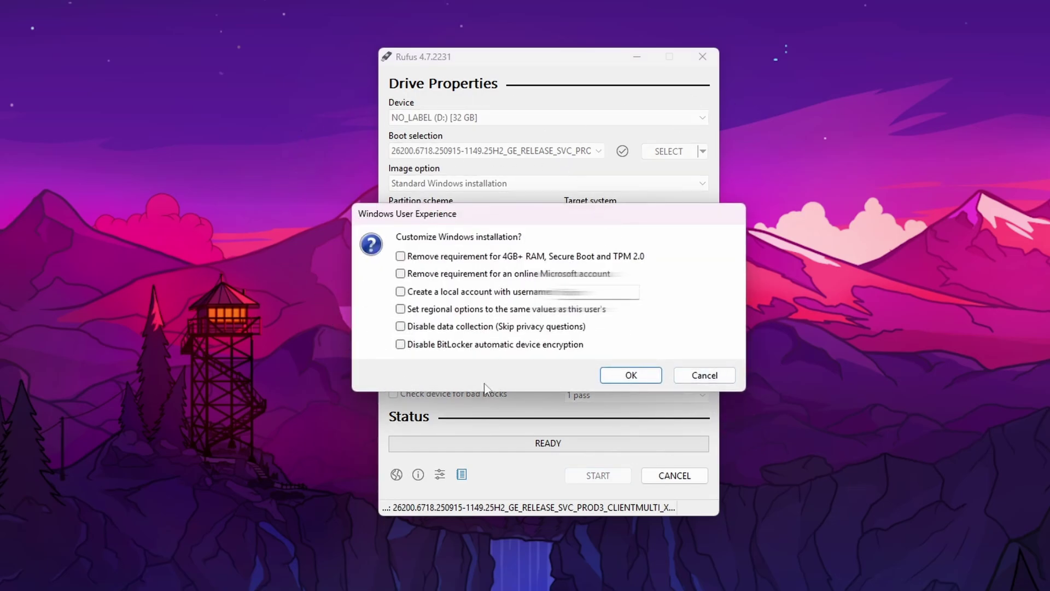
left_click_drag(455, 218, 468, 207)
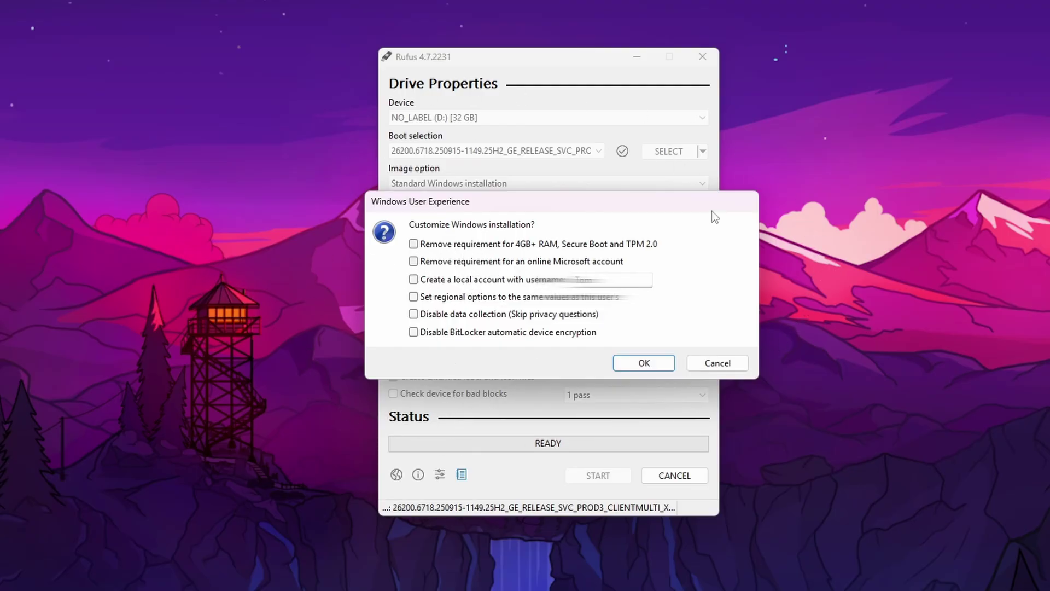
left_click(645, 362)
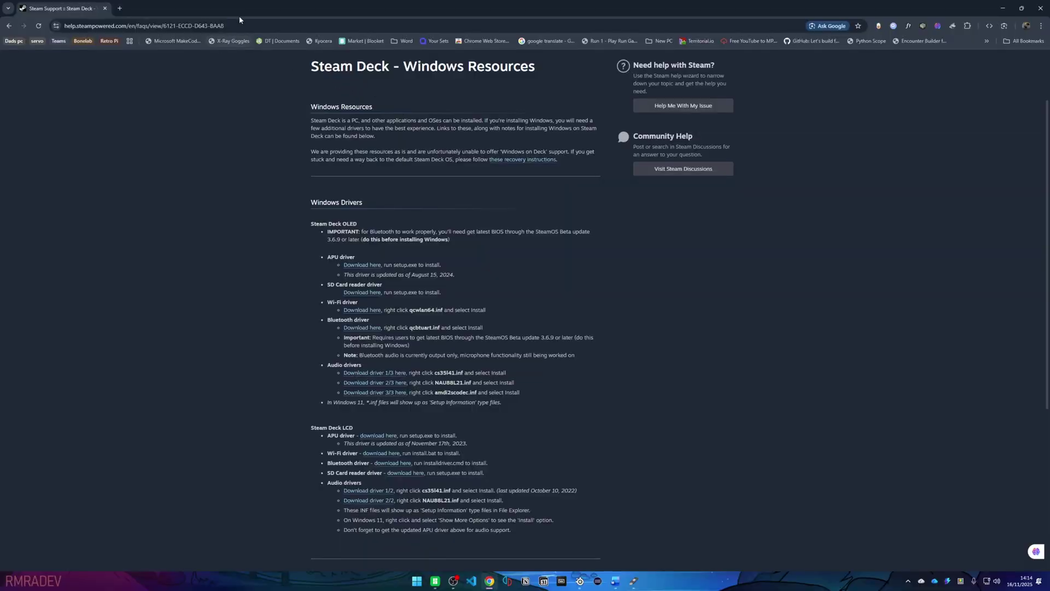
Step: Review the Windows driver downloads for Steam Deck OLED and LCD on the Steam Support page, including its web address
left_click_drag(240, 23, 65, 31)
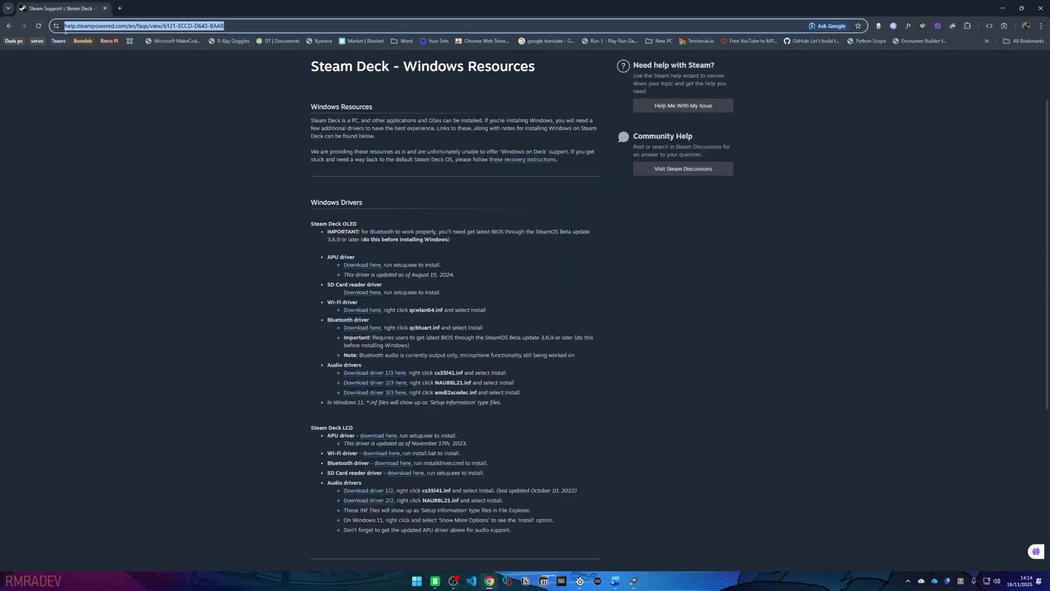
scroll(293, 207, "down", 1)
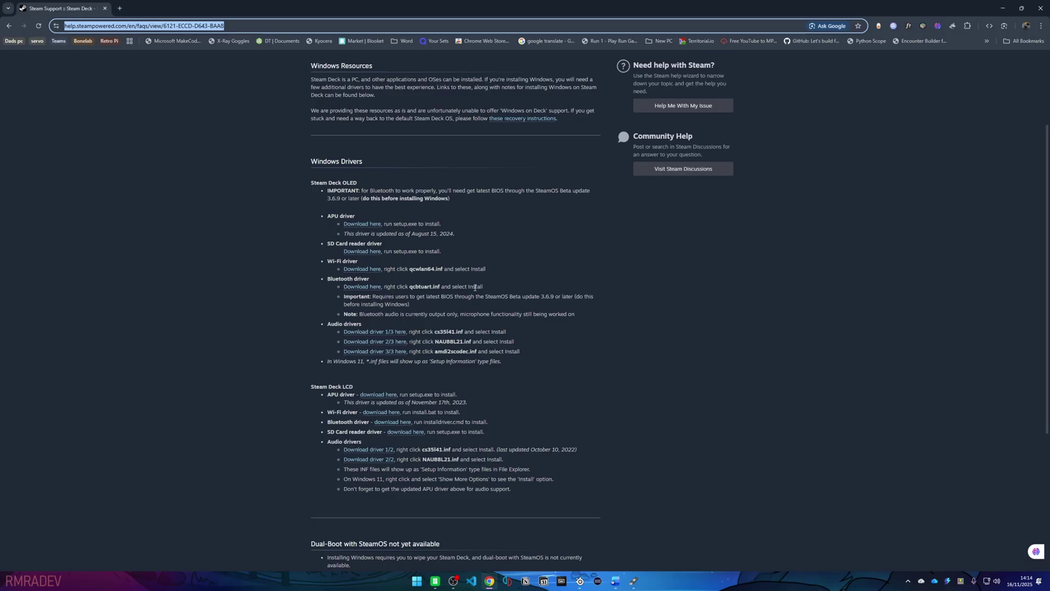
Step: Search Windows for Command Prompt using cmd
key("super")
type("cmd")
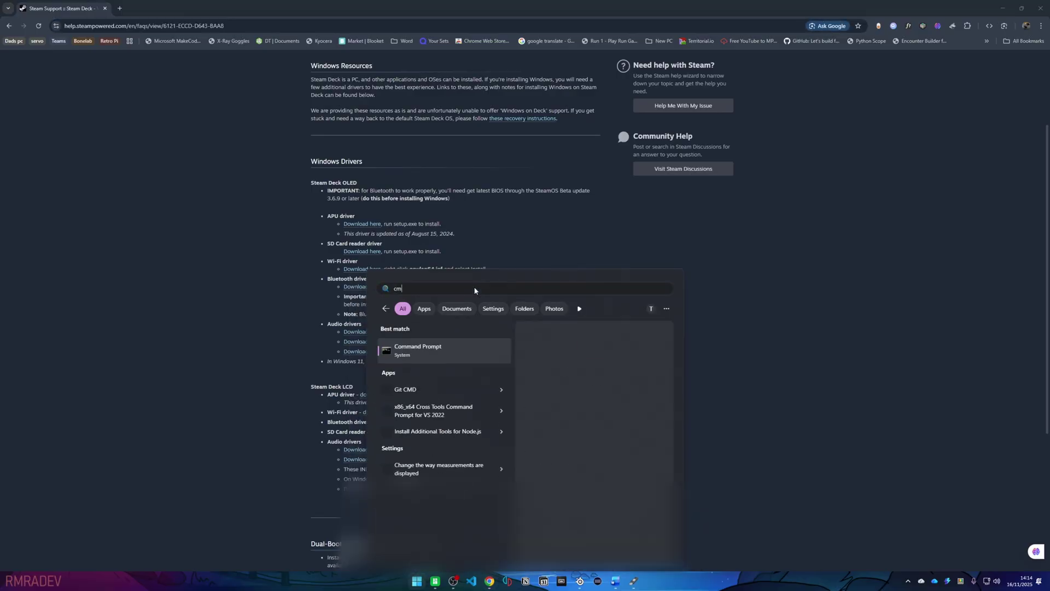